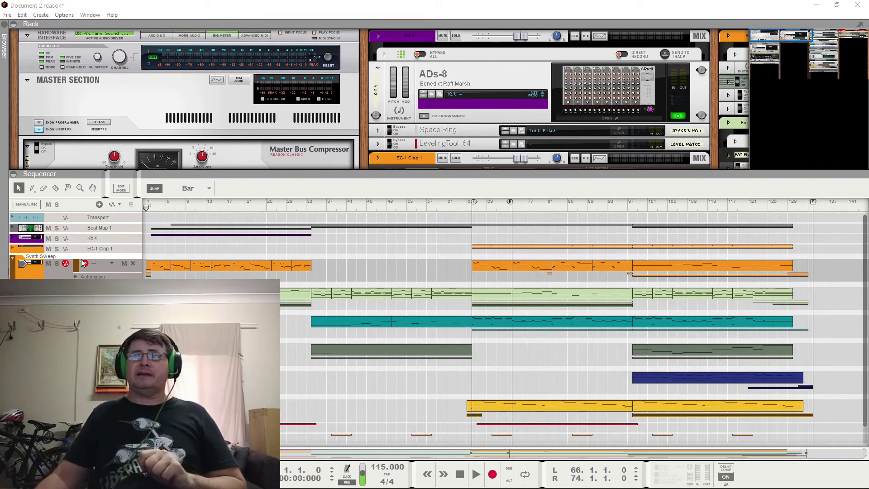
Step: Play the arrangement from the very start of the song and stop at about bar 5
click(43, 274)
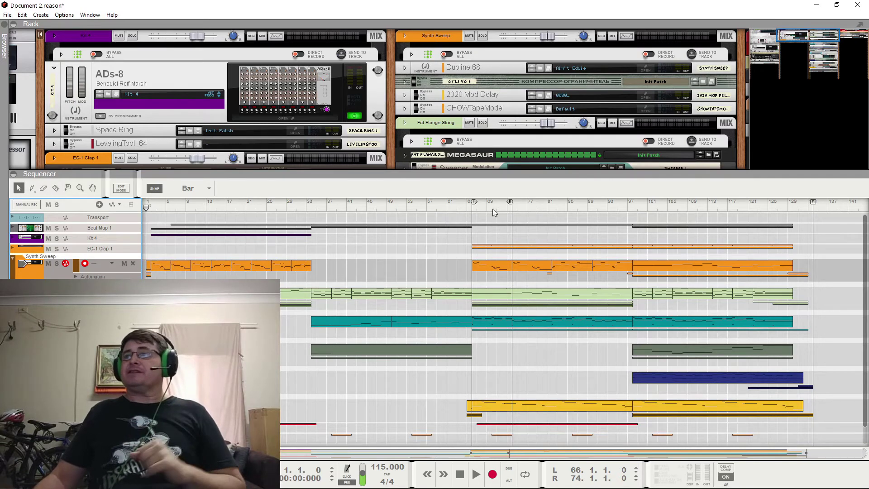
click(537, 207)
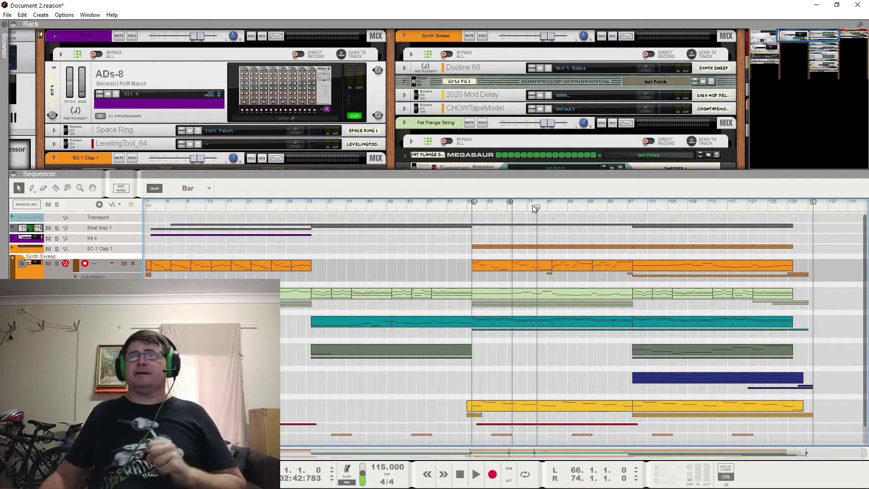
click(813, 208)
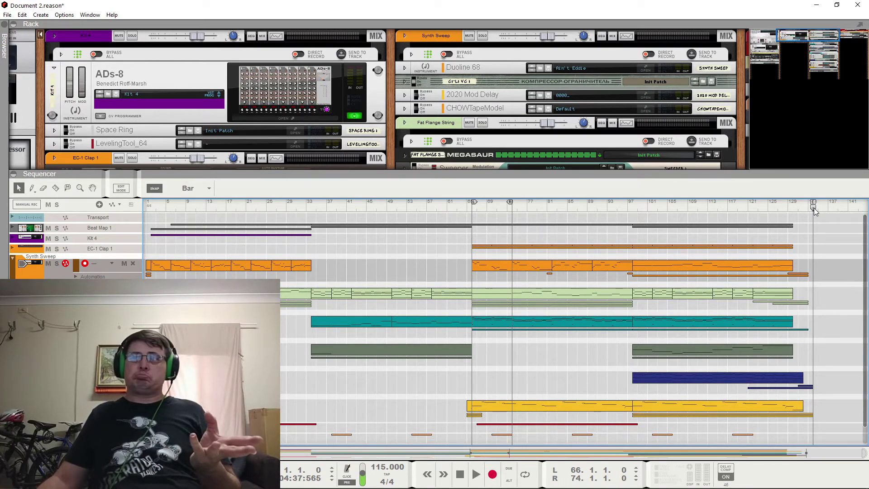
key(Home)
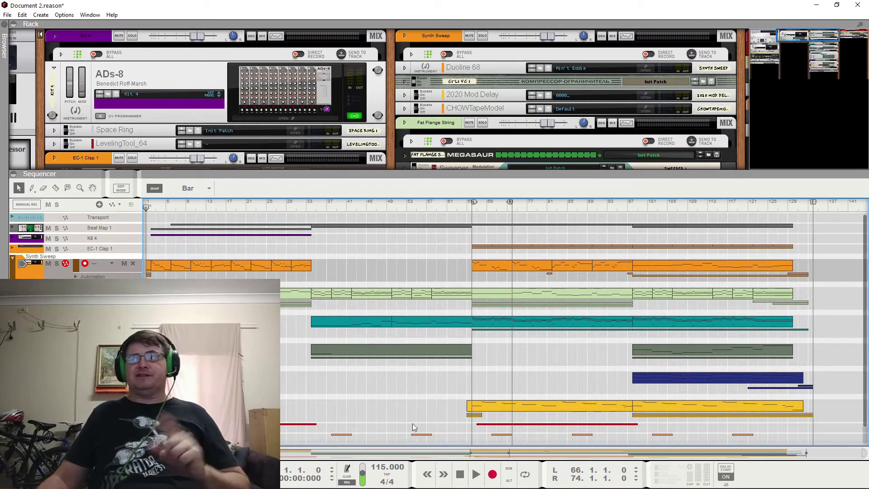
click(476, 473)
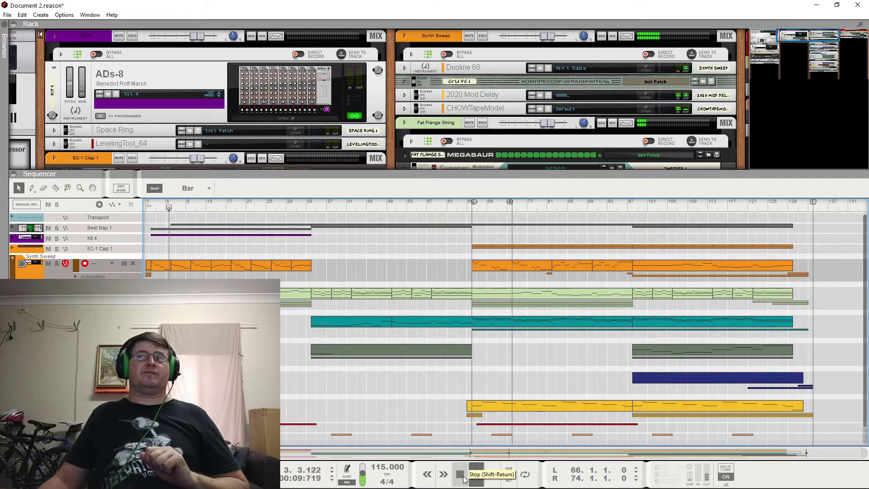
click(461, 475)
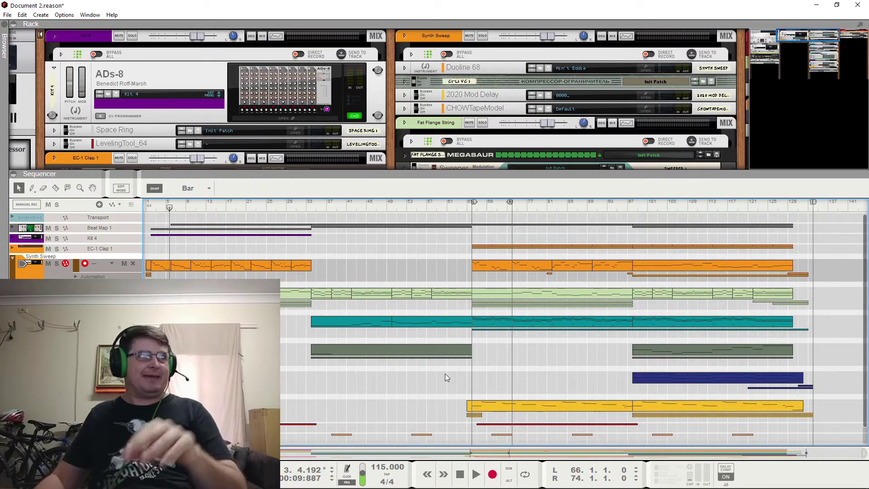
Step: Open the four-bar Synth Sweep clip at bar 2 in the note editor and fit its notes in view
click(161, 267)
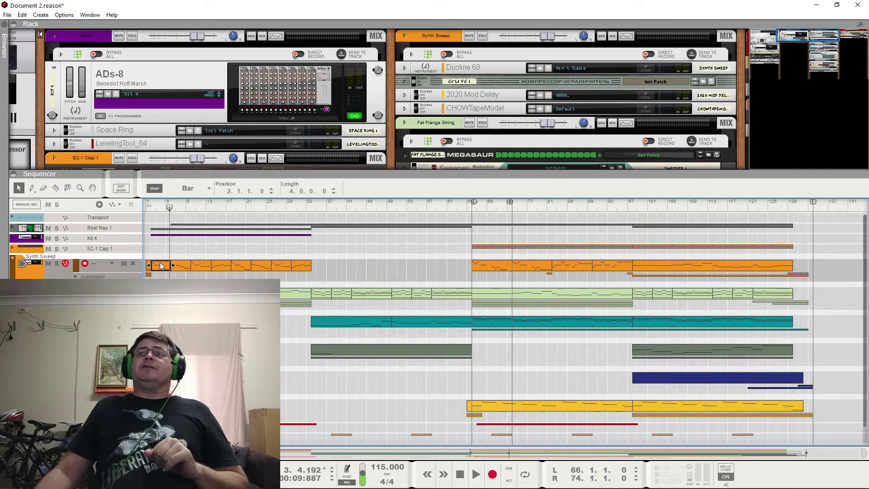
double_click(161, 266)
scroll(160, 266, down, 5)
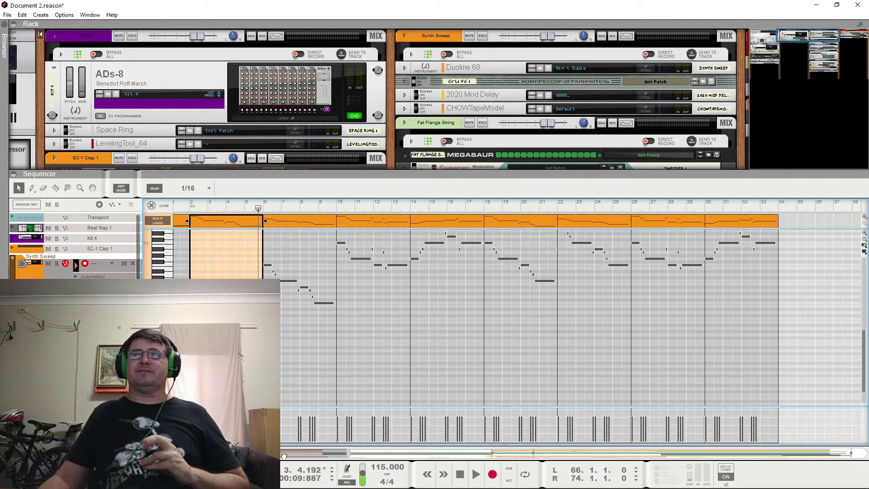
click(208, 220)
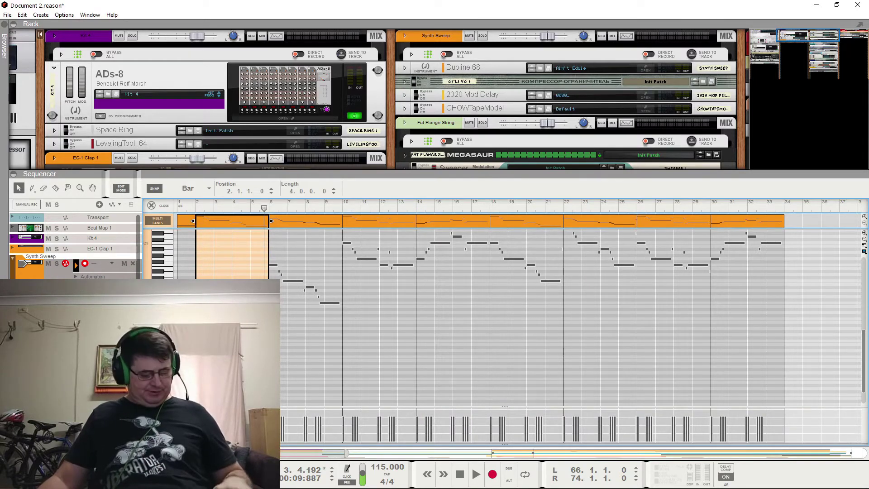
key(z)
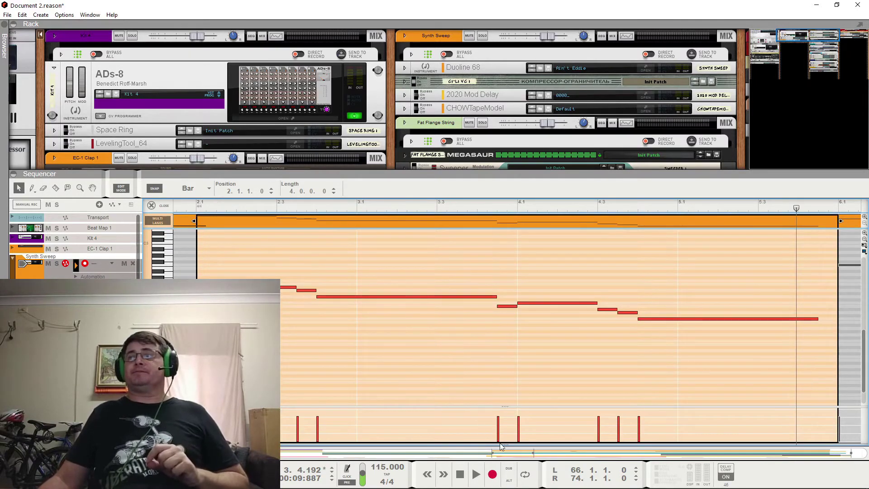
scroll(525, 365, down, 2)
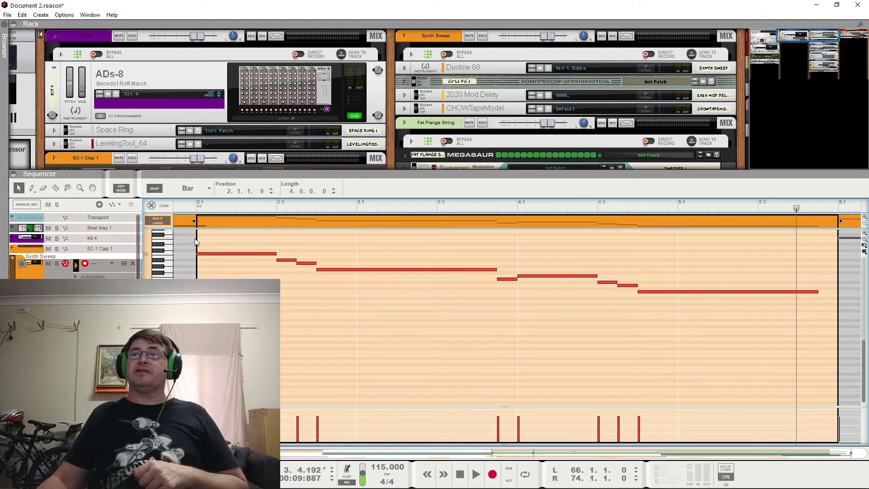
Step: Select the melody's opening four notes, its last four notes and the opening four again to compare them, and return to the arrangement
drag(192, 236, 495, 284)
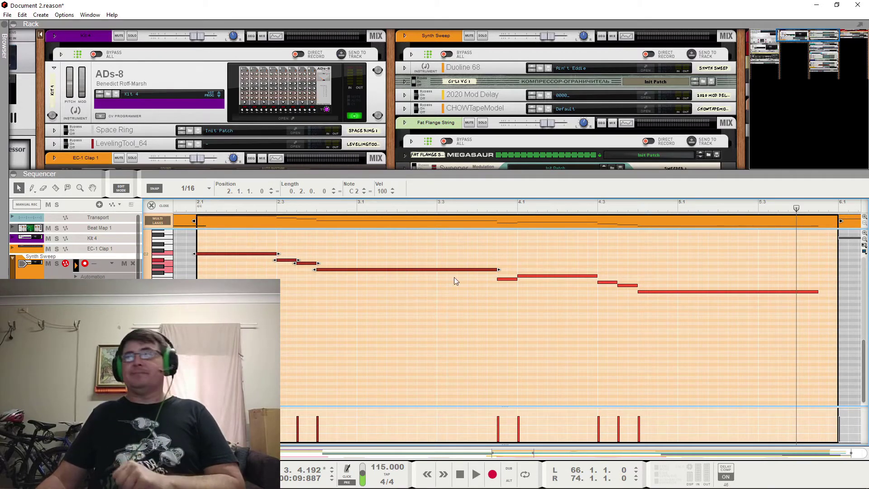
drag(526, 255, 714, 320)
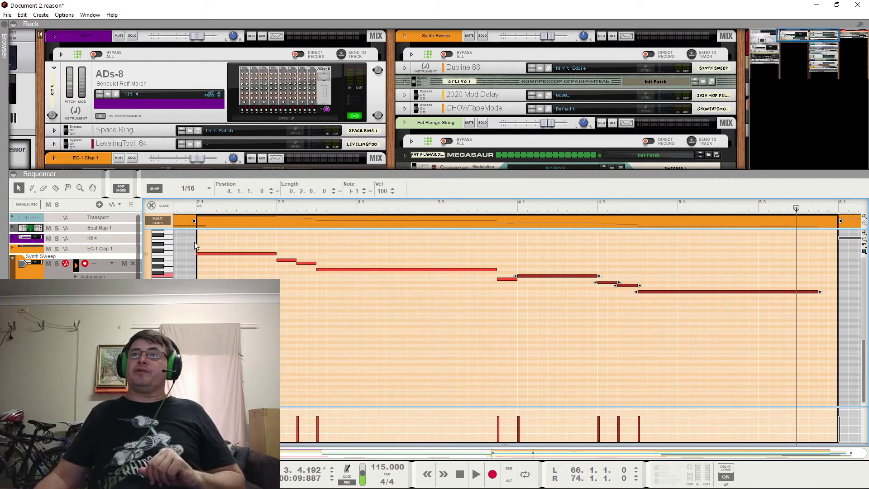
drag(195, 246, 409, 301)
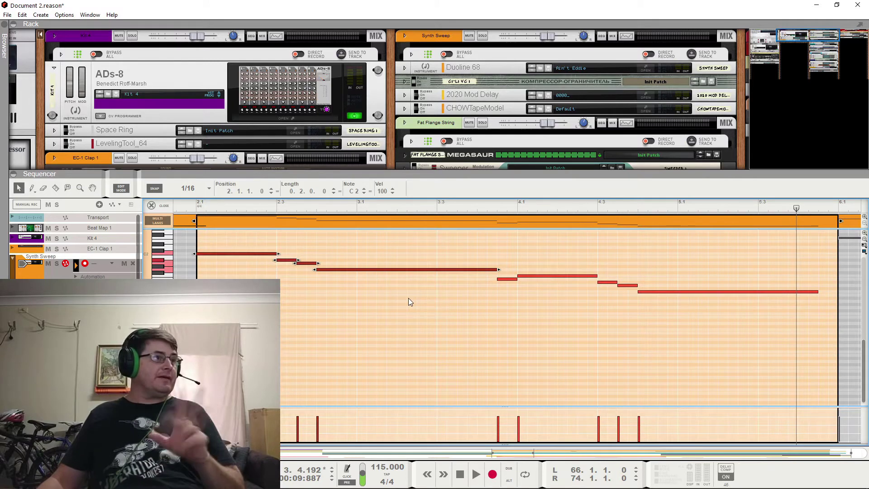
click(159, 208)
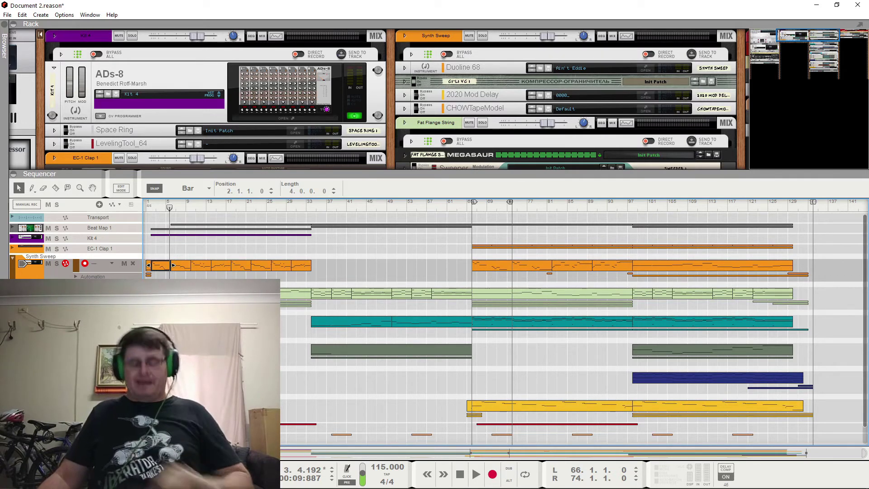
Step: Continue playing the song from bar 5 and stop at about bar 17
key(space)
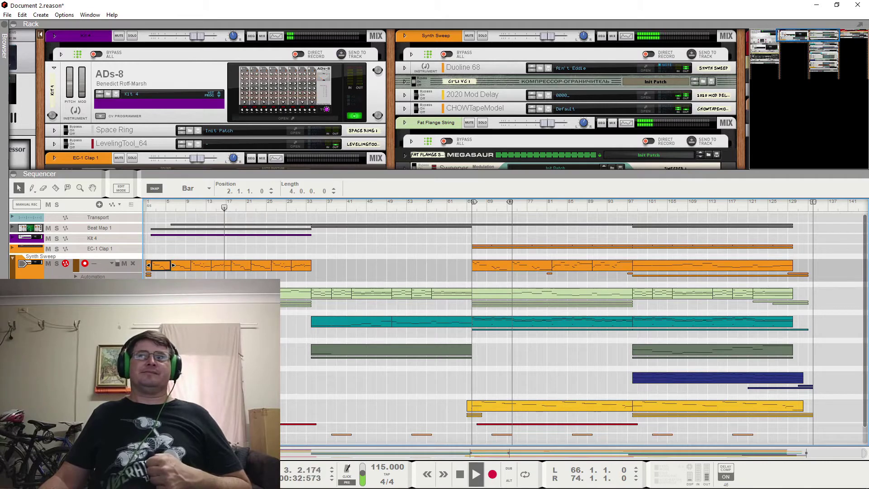
key(space)
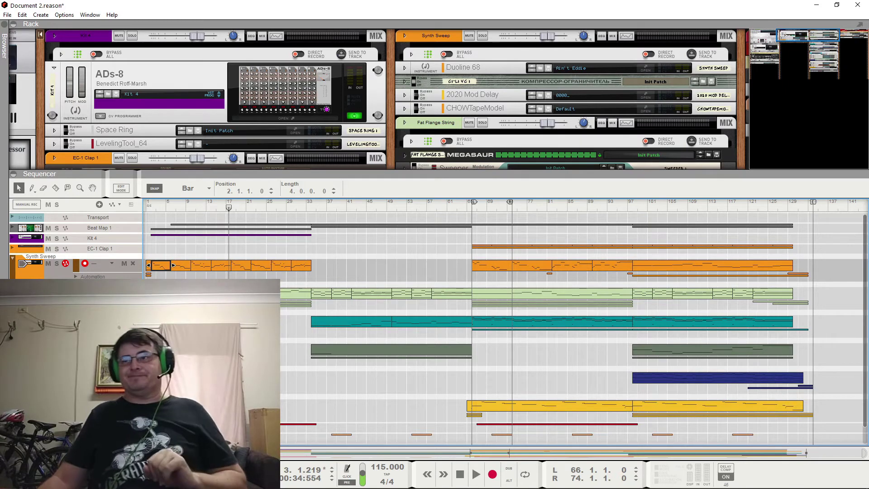
scroll(439, 327, down, 1)
scroll(438, 328, up, 1)
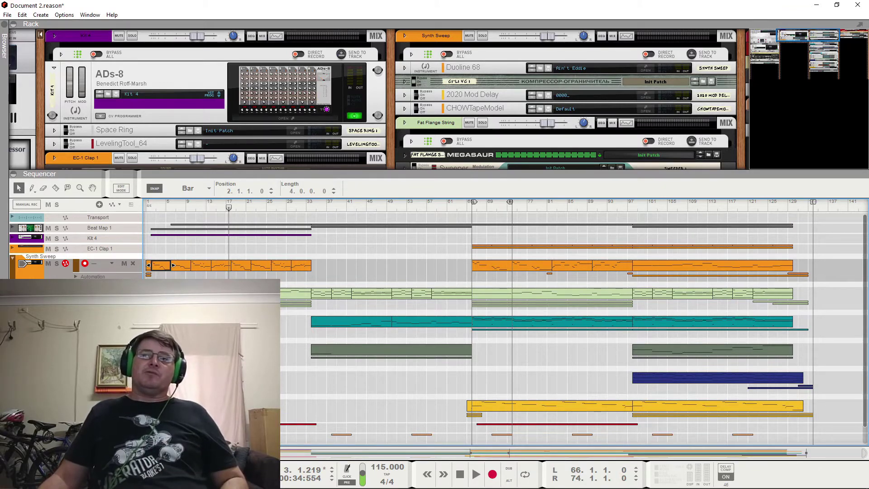
Step: Play the section starting at bar 34 twice, first to about bar 41 and again to about bar 37
drag(306, 208, 308, 208)
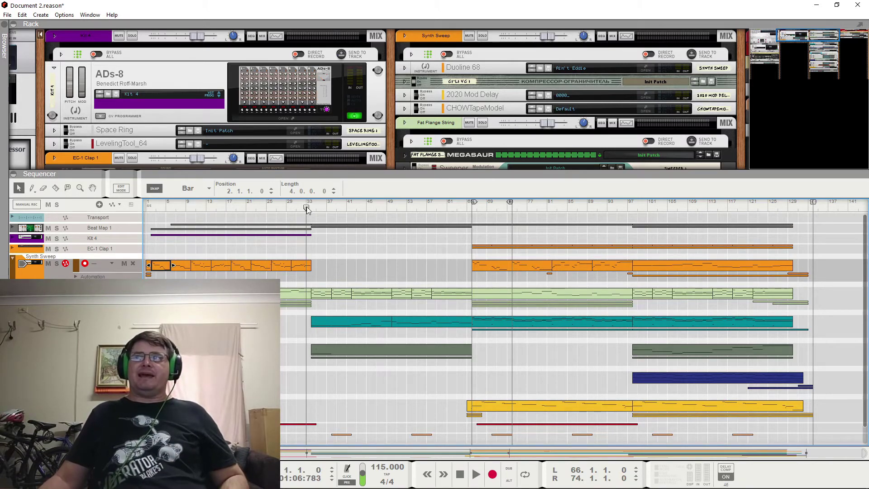
drag(307, 209, 312, 208)
key(space)
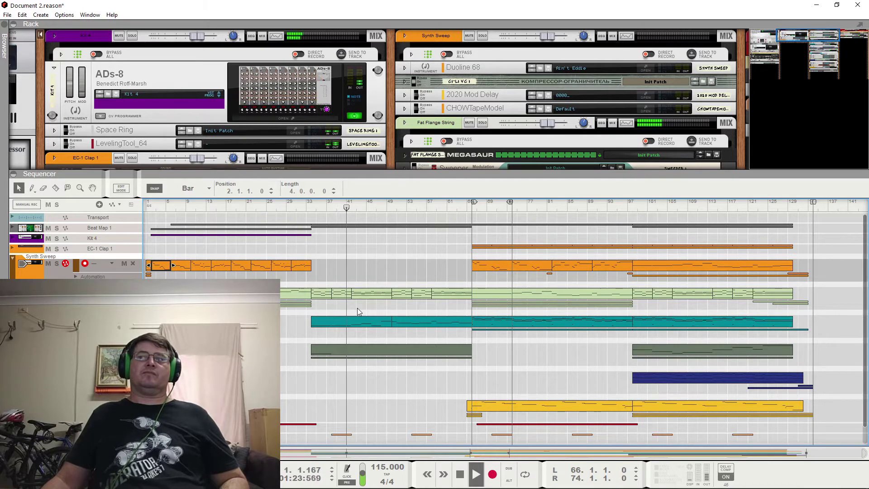
key(space)
click(312, 207)
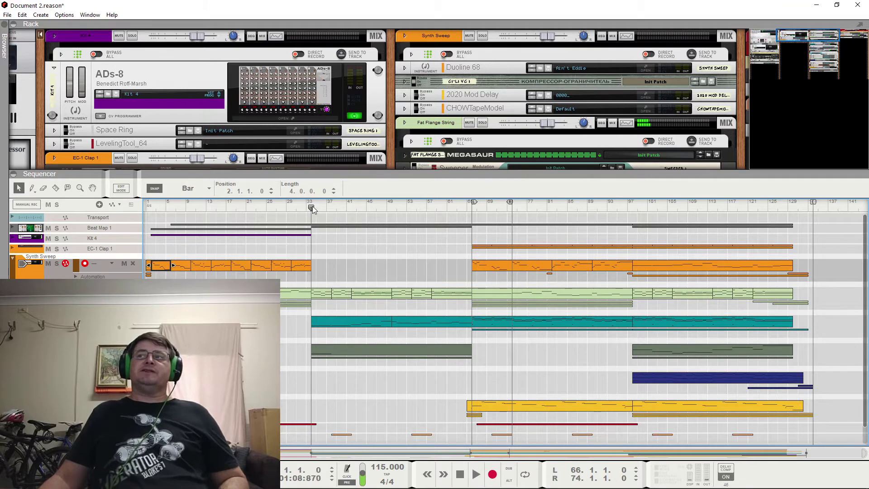
key(space)
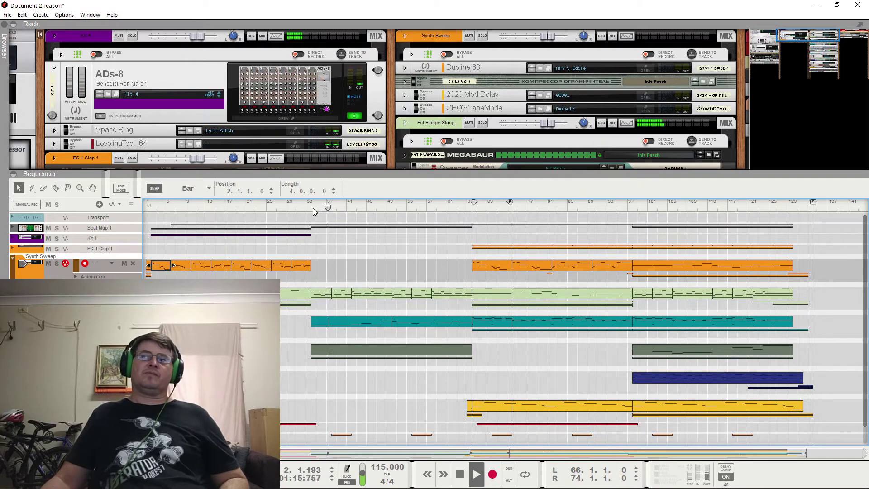
key(space)
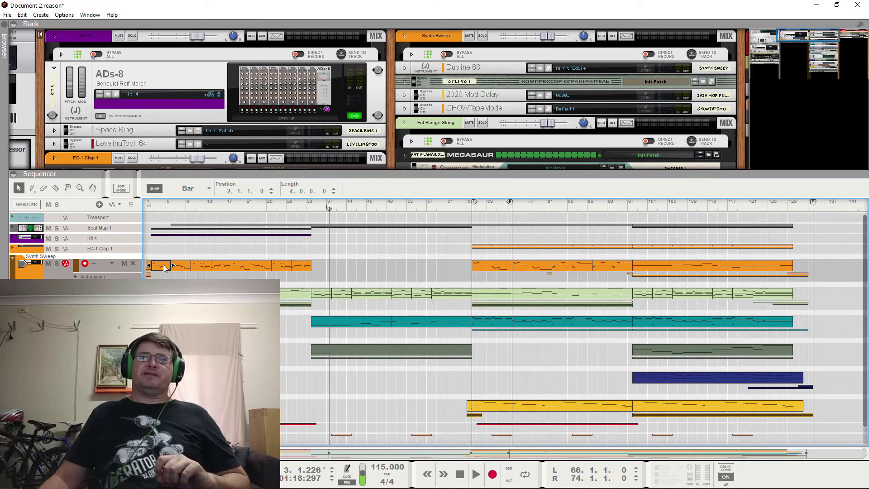
Step: Open the pale green clip at bar 34 to view its chord notes, and return to the arrangement
click(324, 298)
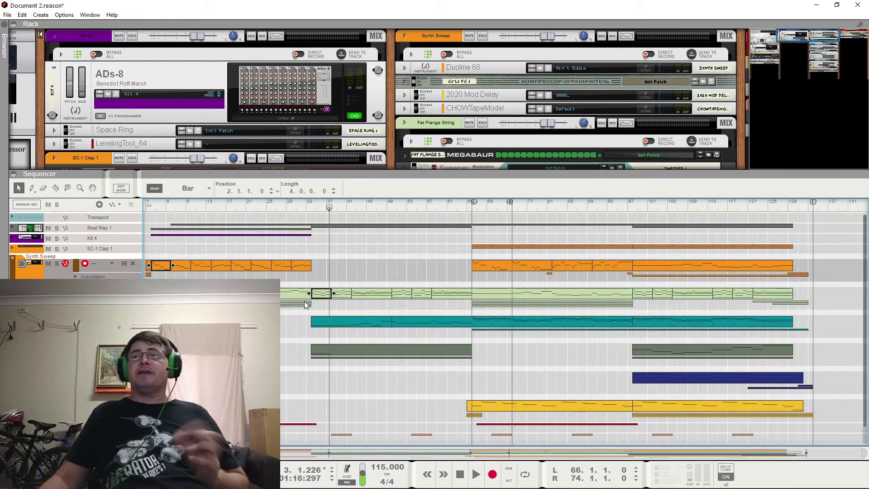
double_click(322, 295)
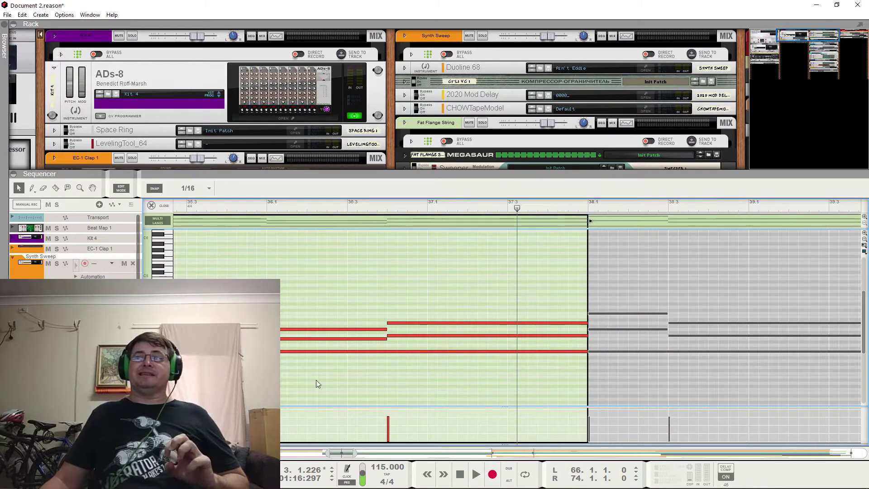
mouse_move(339, 452)
mouse_down()
mouse_move(323, 453)
mouse_move(331, 454)
mouse_up()
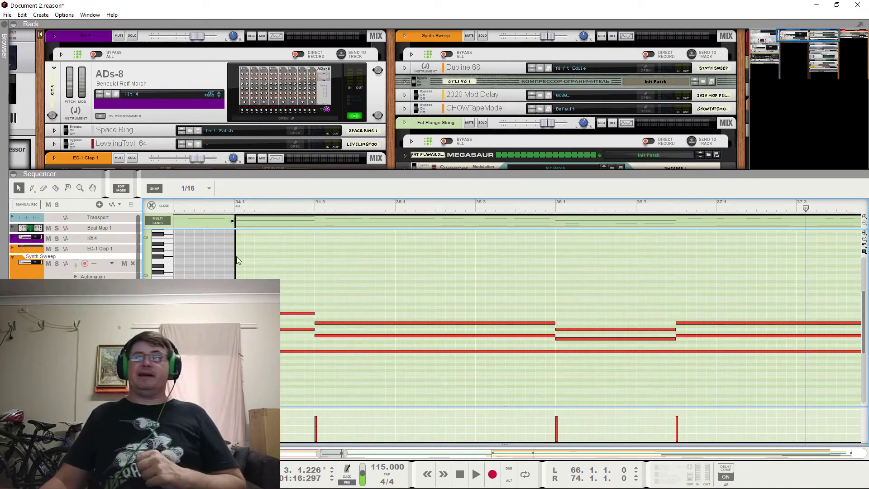
click(164, 206)
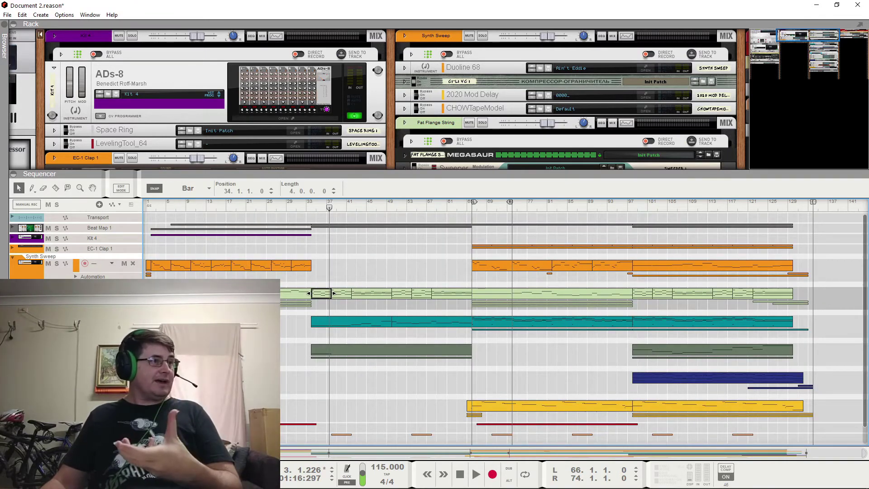
Step: Select the pale green clip at bar 34 and play the transition into it from a few bars earlier
click(161, 266)
click(317, 296)
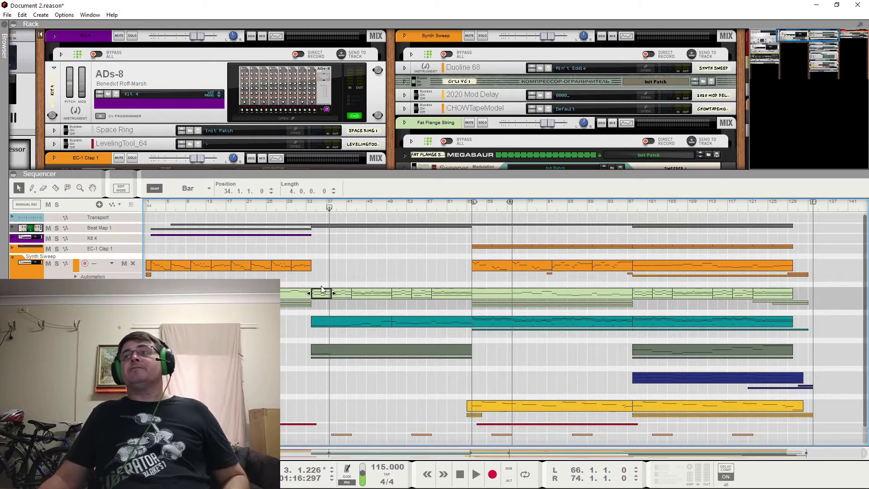
click(289, 209)
key(space)
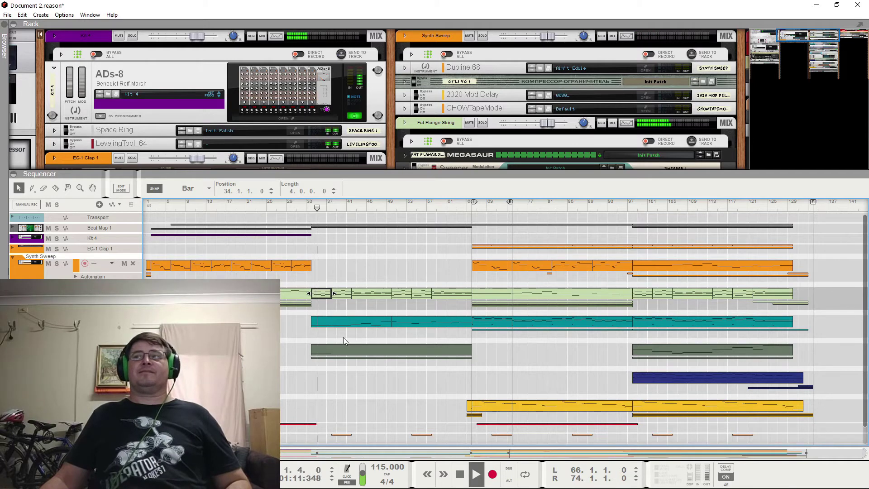
key(space)
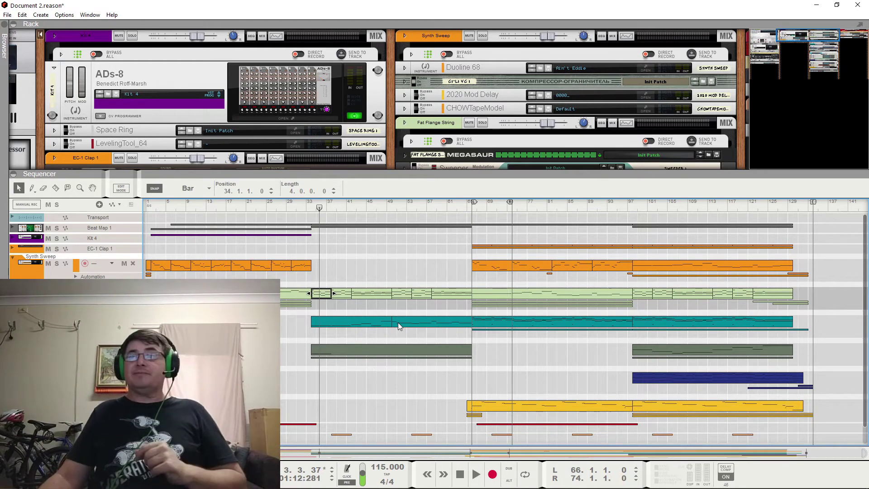
Step: Reopen the pale green clip at bar 34 and select all its chord notes, with the whole four-bar clip in view
double_click(320, 293)
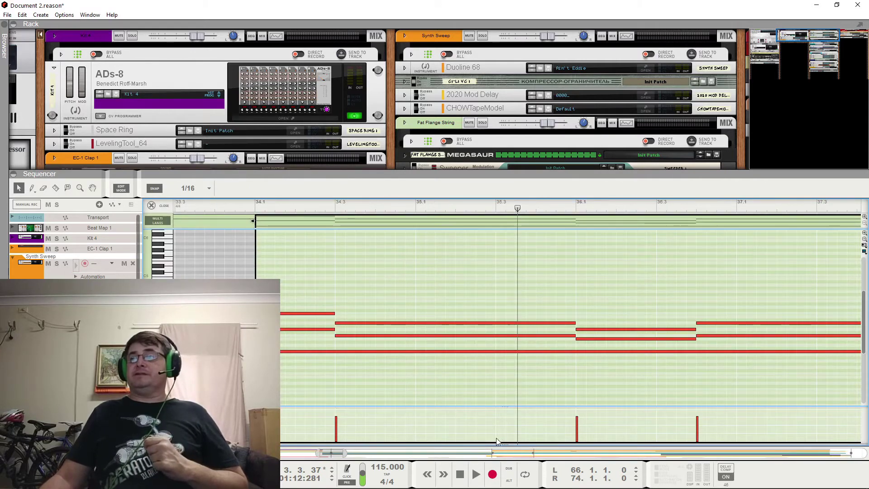
drag(334, 453, 329, 453)
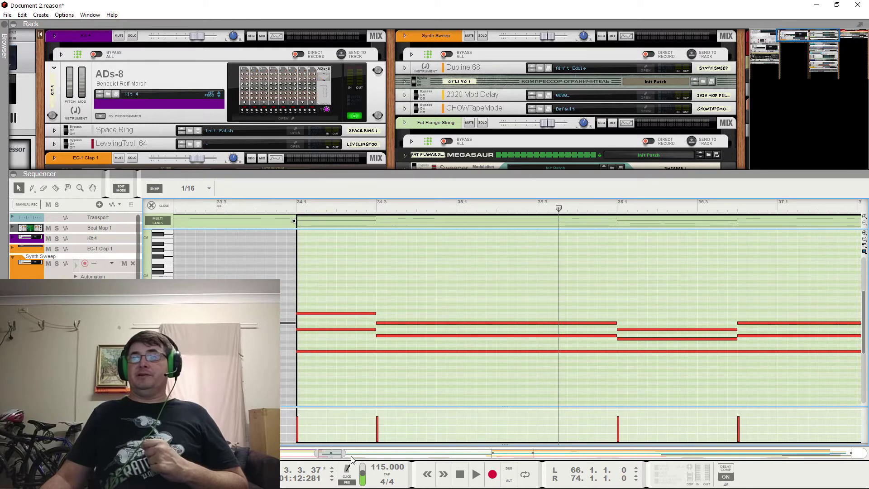
drag(344, 453, 350, 454)
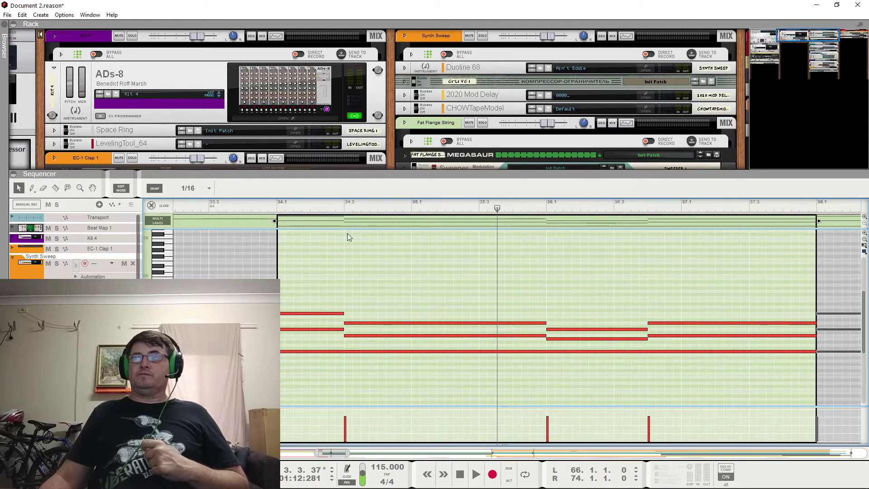
click(386, 220)
drag(294, 301, 734, 387)
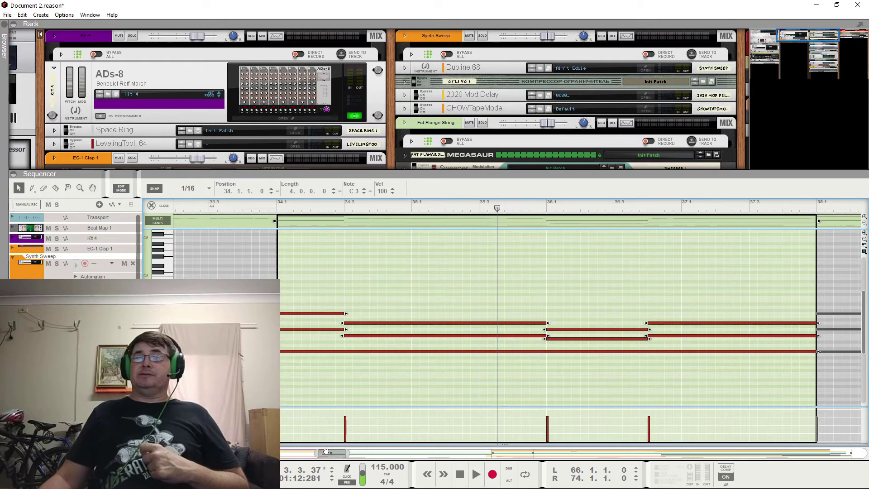
drag(331, 452, 324, 453)
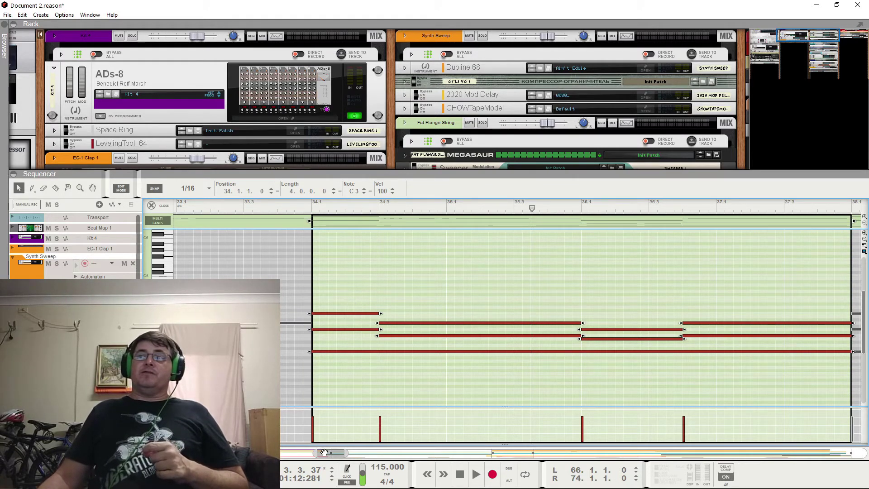
Step: Open the pale green clip at bar 2 and compare its notes with those of the following clips up to about bar 63
click(163, 205)
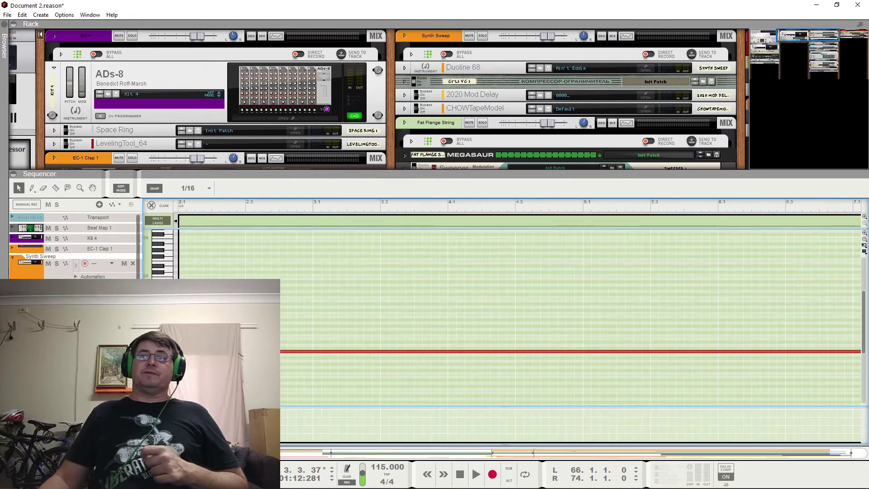
key(Return)
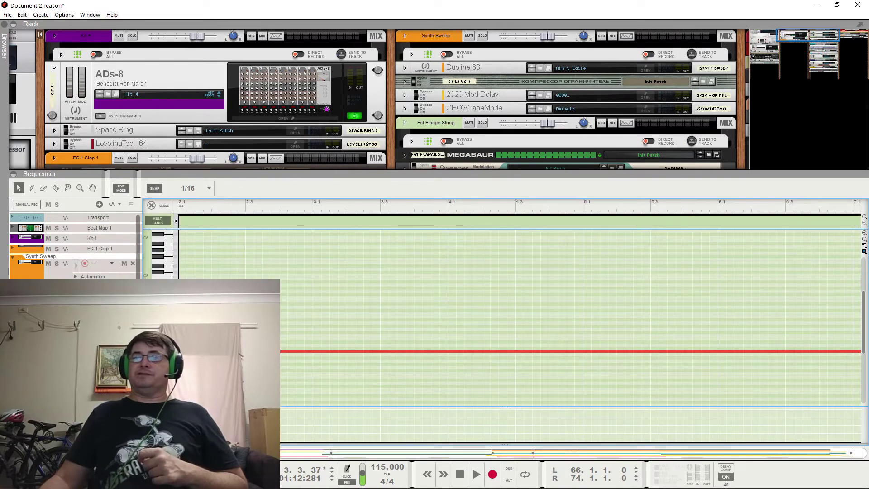
key(ctrl+minus)
key(ctrl+minus)
key(ctrl+minus)
key(ctrl+minus)
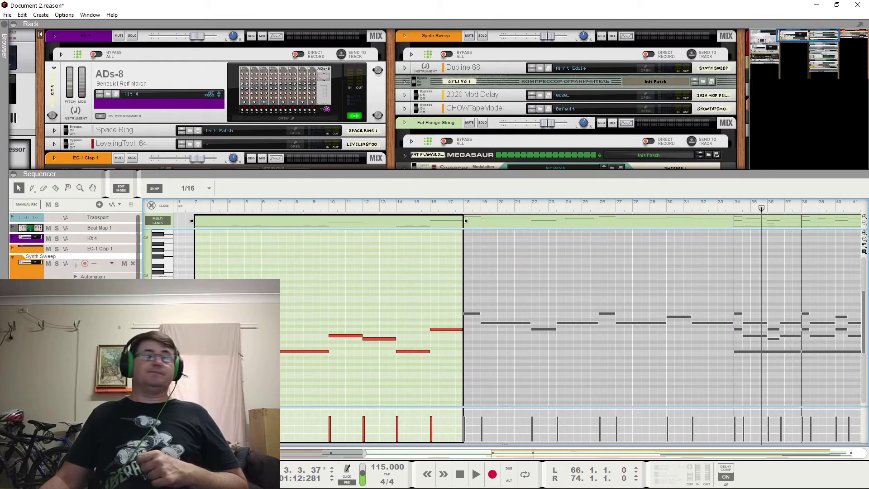
drag(364, 452, 487, 452)
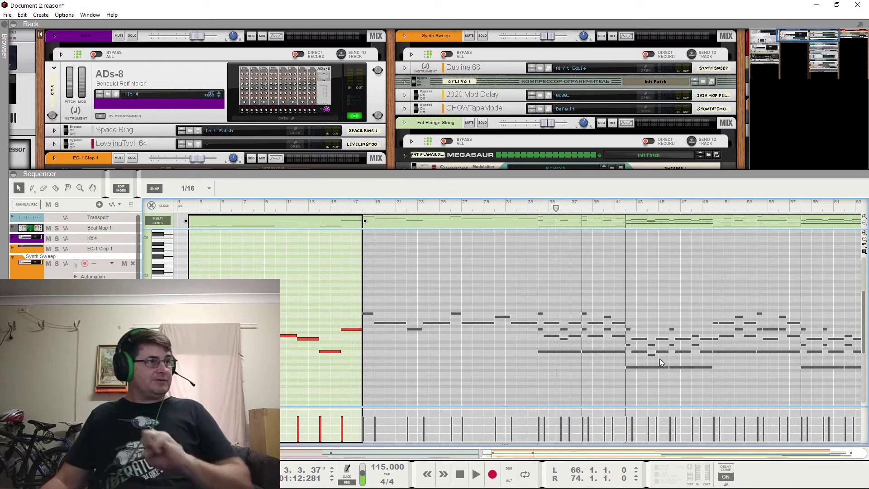
Step: Select the pale green clip at bar 34, select the two 16-bar clips between bars 2 and 34 instead, and return to the arrangement
click(564, 223)
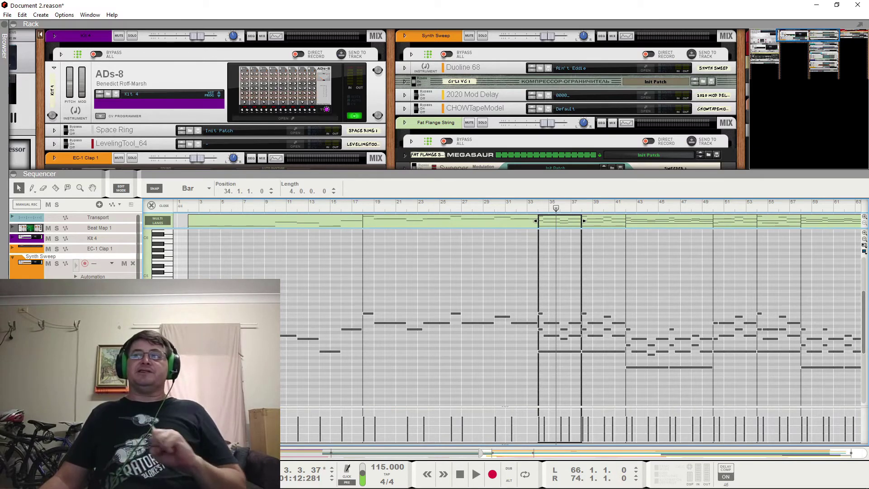
drag(182, 222, 463, 225)
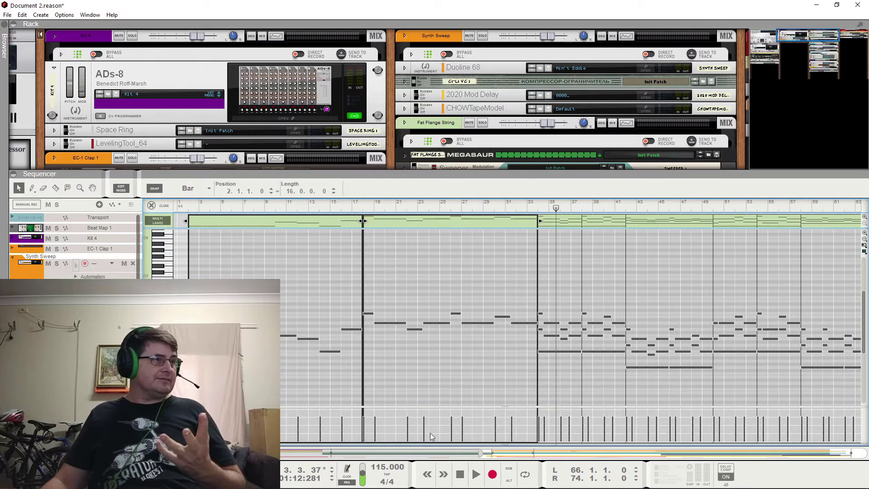
click(162, 207)
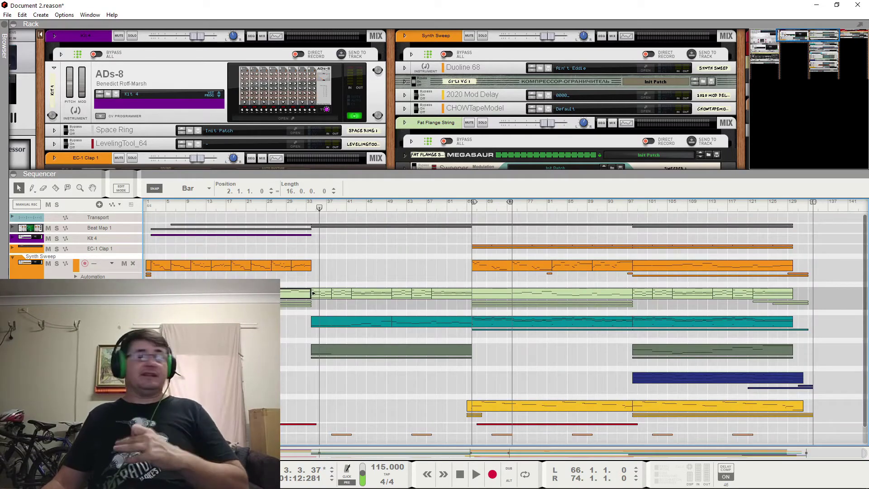
click(313, 293)
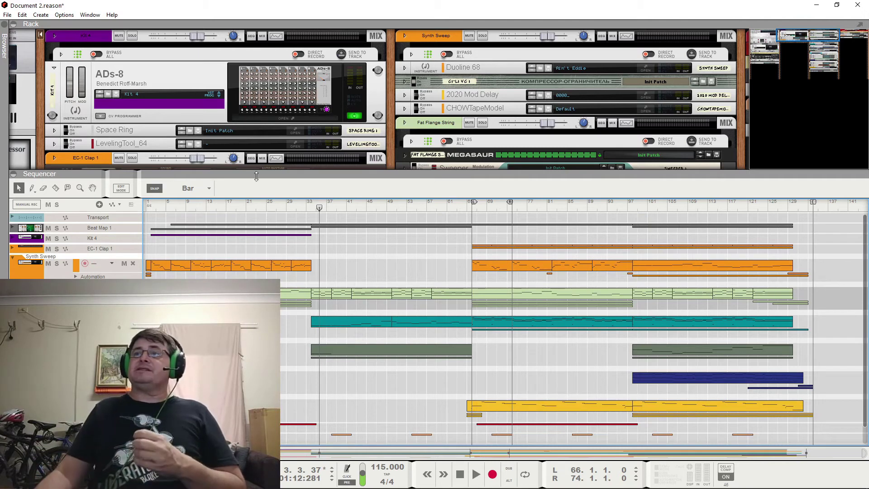
Step: Move the playhead to the section boundaries at bars 130, 34 and 98 in turn
mouse_move(318, 208)
mouse_down()
mouse_move(132, 215)
mouse_move(459, 205)
mouse_move(796, 214)
mouse_up()
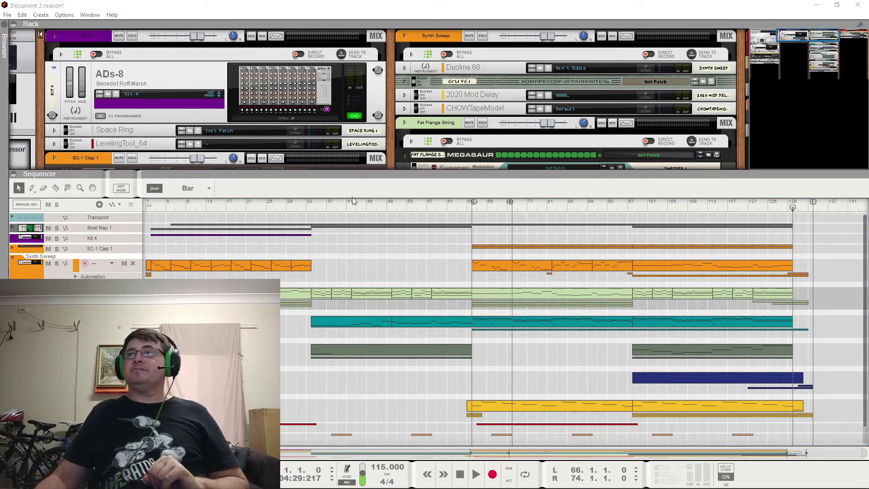
click(311, 206)
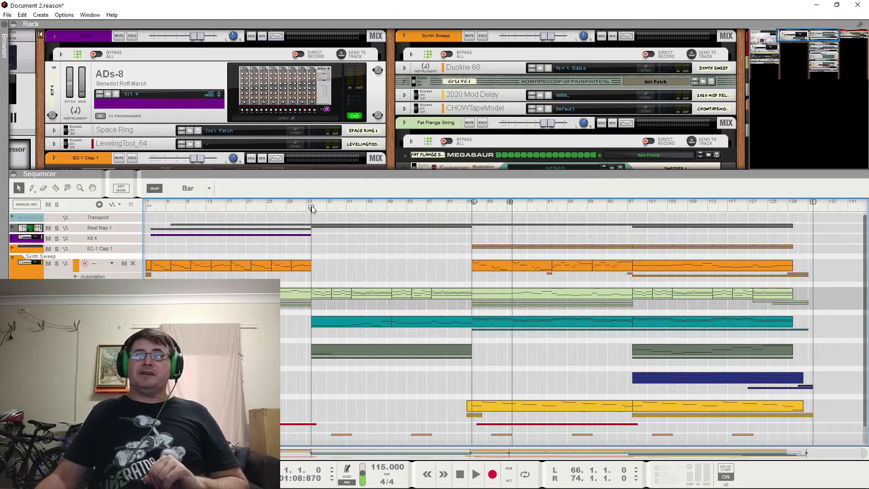
drag(313, 208, 636, 225)
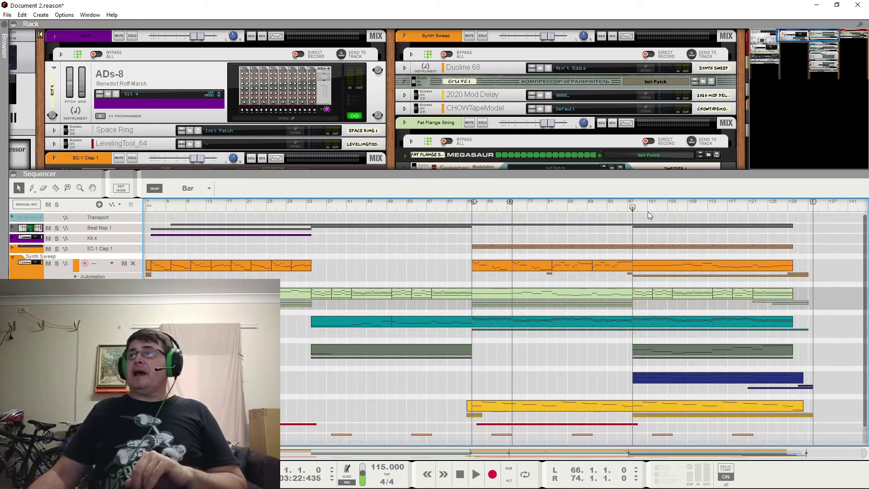
mouse_move(634, 208)
mouse_down()
mouse_move(742, 212)
mouse_move(633, 214)
mouse_up()
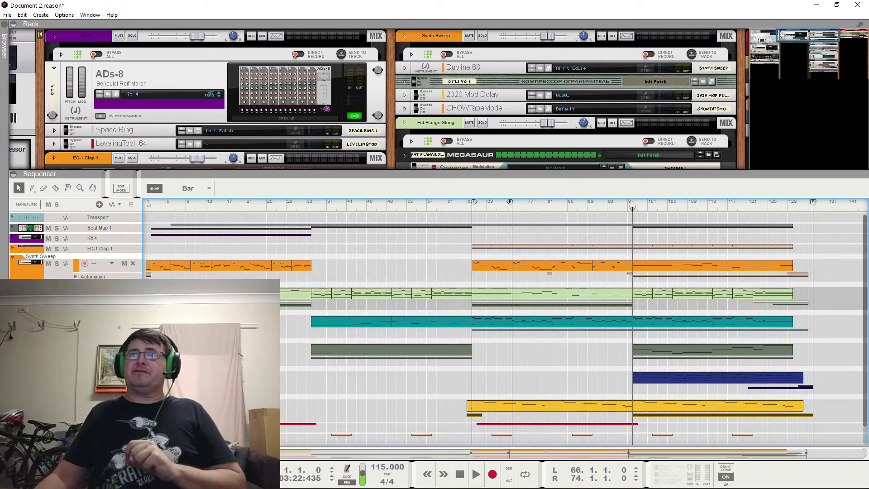
Step: Compare the orange Synth Sweep clip at bar 2 with the pale green clip at bar 34 by selecting each alternately, ending on the green one
click(161, 267)
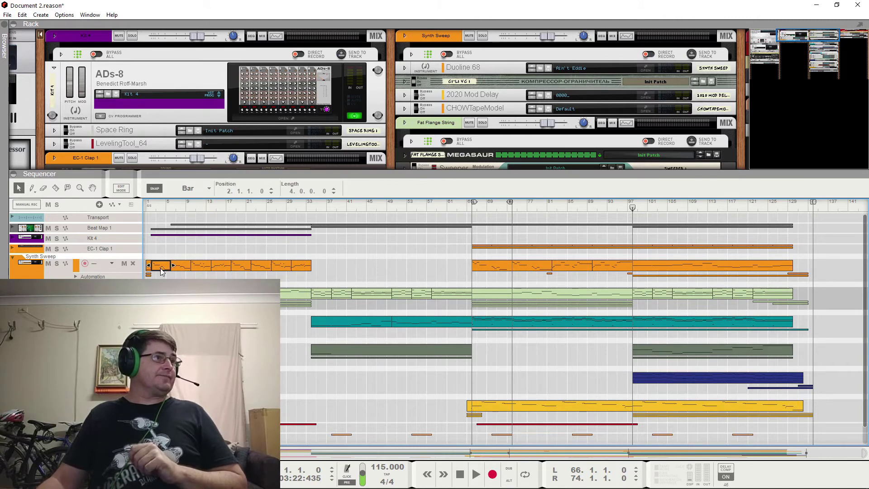
click(324, 294)
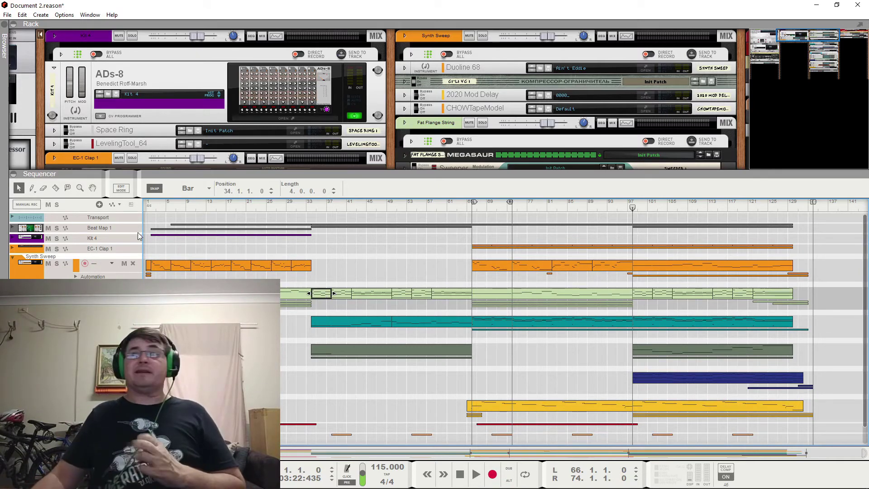
click(159, 266)
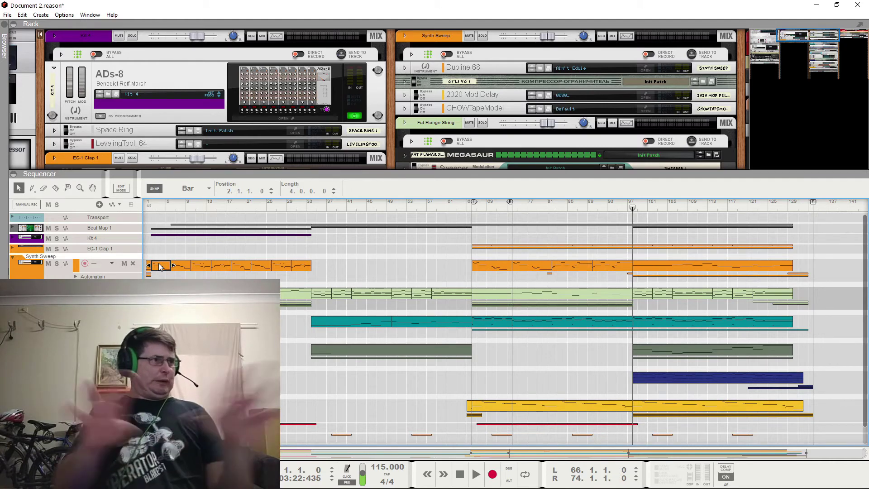
drag(159, 265, 319, 294)
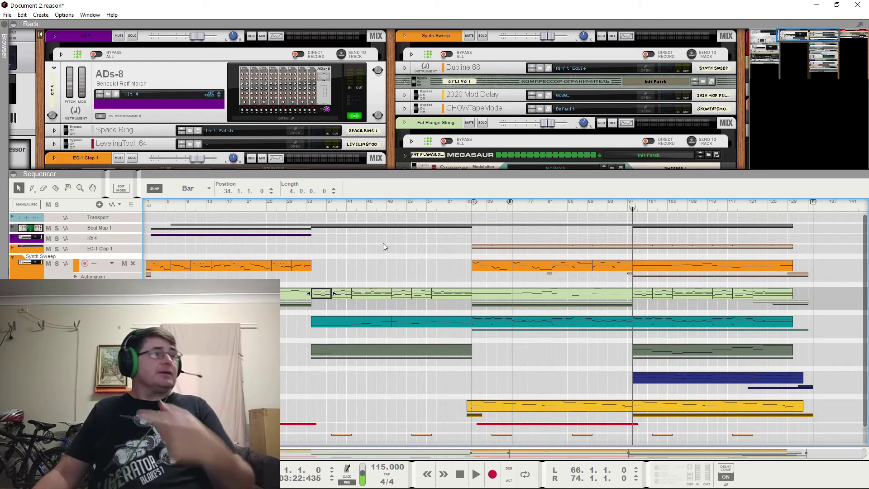
Step: Place the playhead at bar 26, reposition it at bar 66, and play that section to about bar 73
click(267, 207)
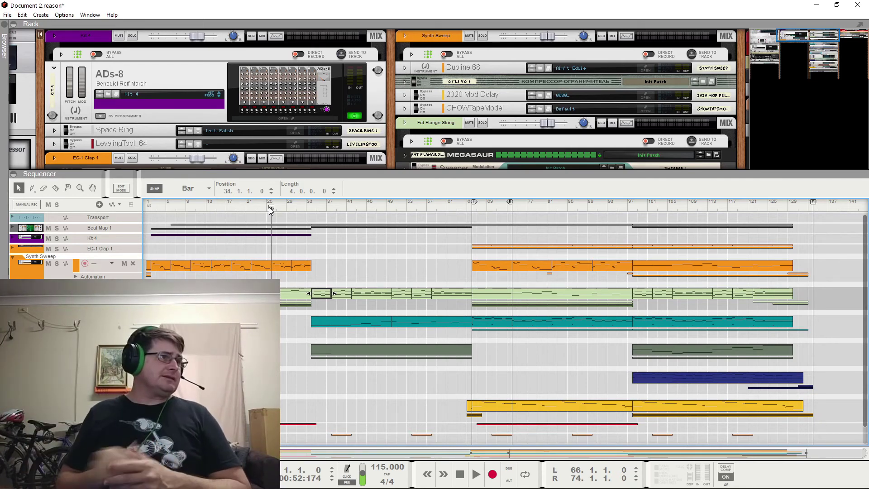
click(471, 210)
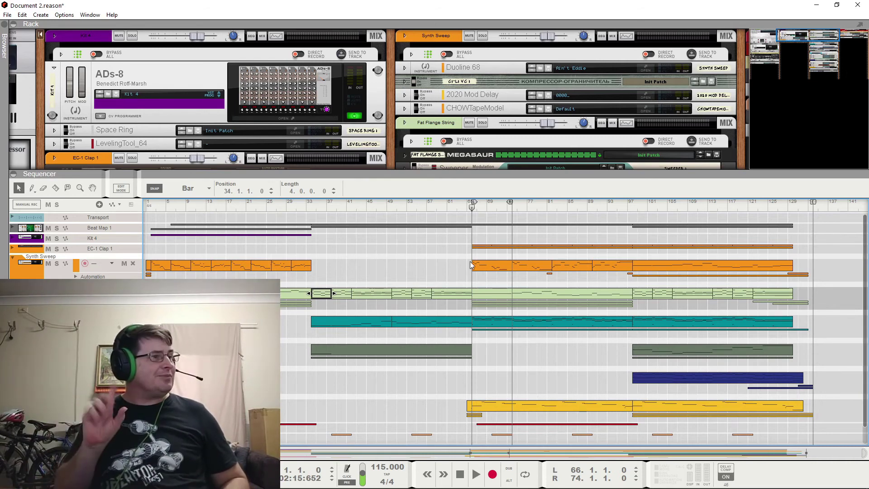
key(space)
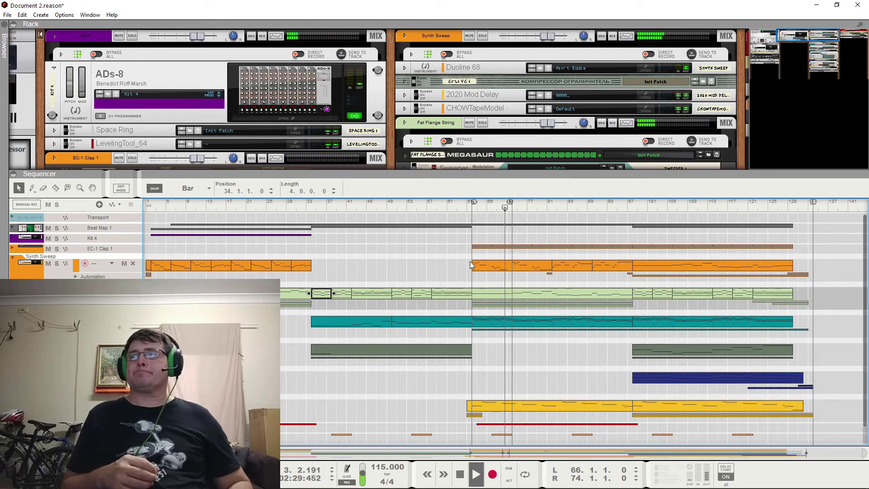
key(space)
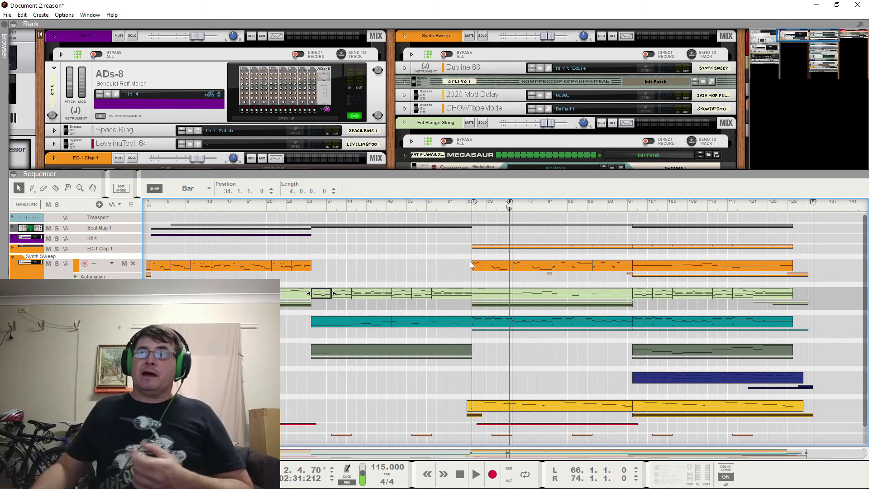
Step: Review the orange Synth Sweep clips from bar 2 to 34 against the pale green clip at bar 34, ending with all those orange clips selected
drag(157, 259, 313, 270)
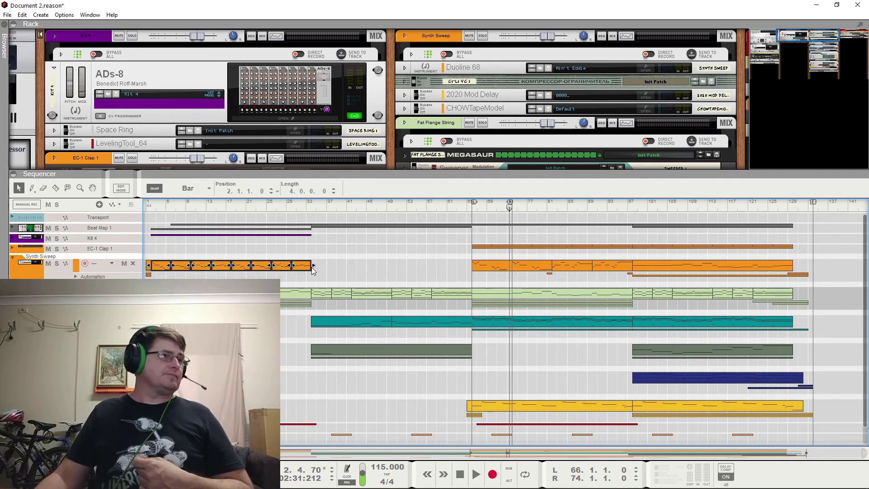
click(161, 269)
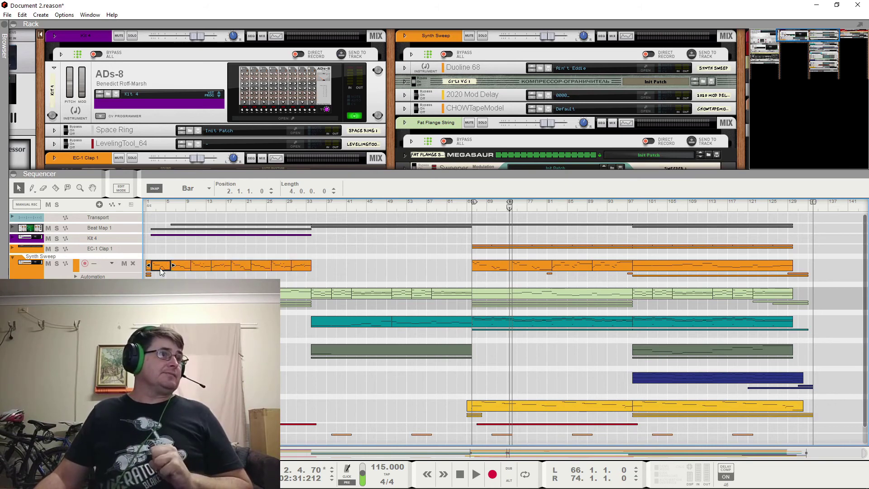
click(328, 295)
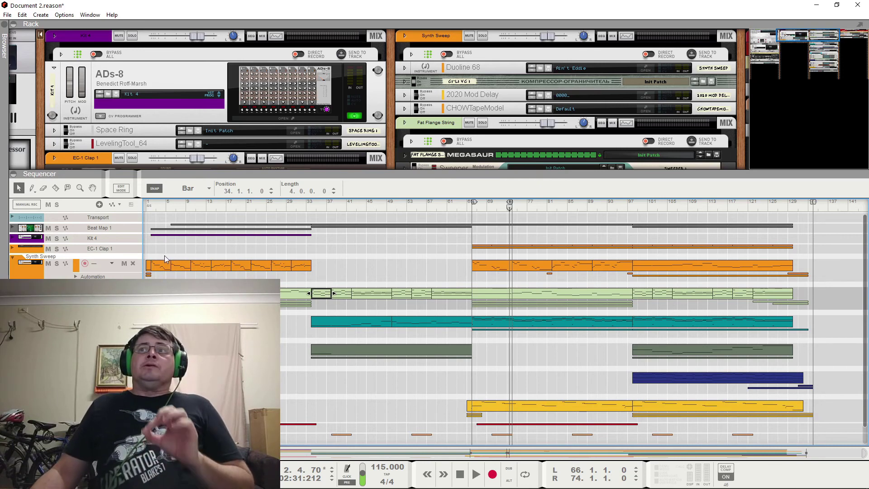
drag(165, 256, 314, 271)
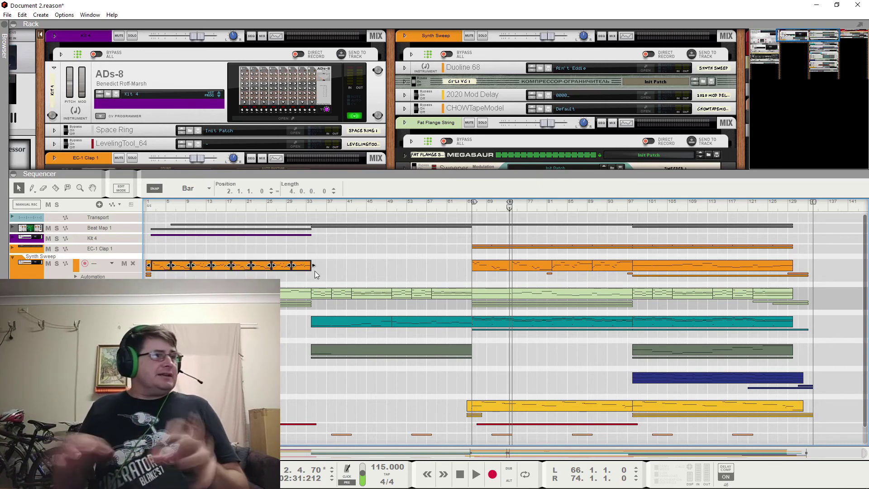